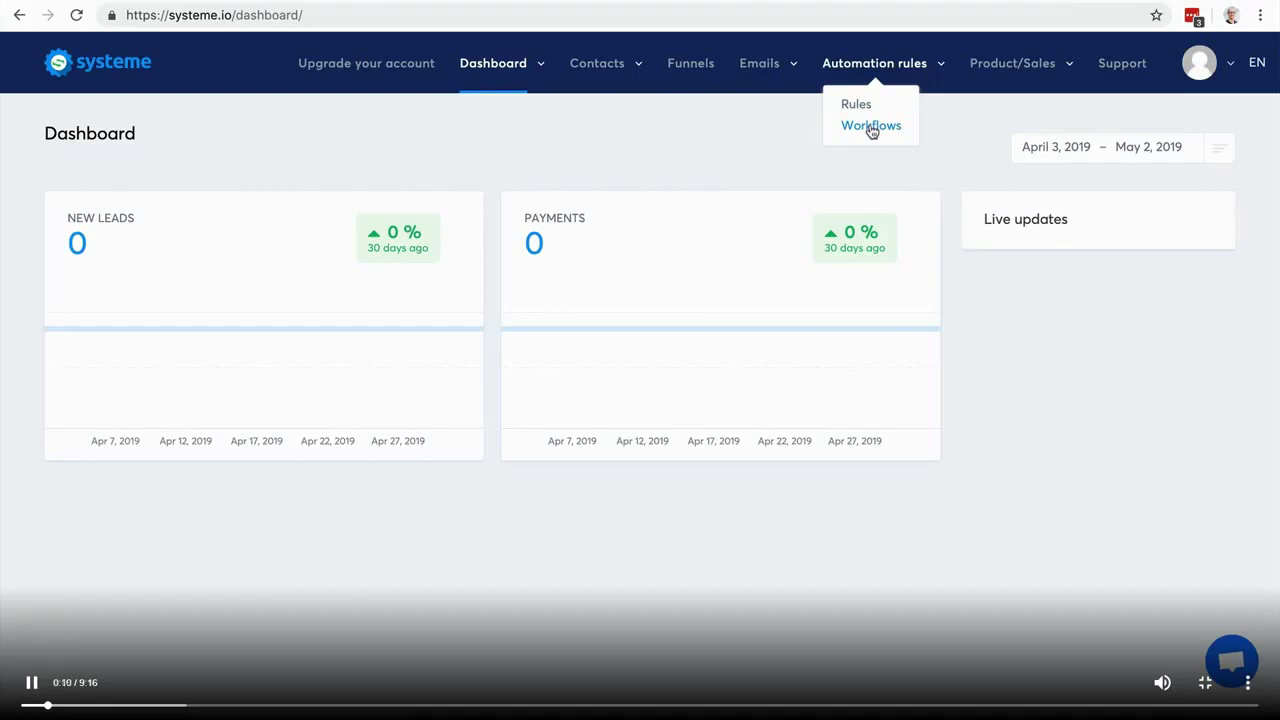
- Open the automation rules list and filter it by the Tag added trigger with the Blog-leads tag
{"action": "left_click", "coordinate": [860, 108]}
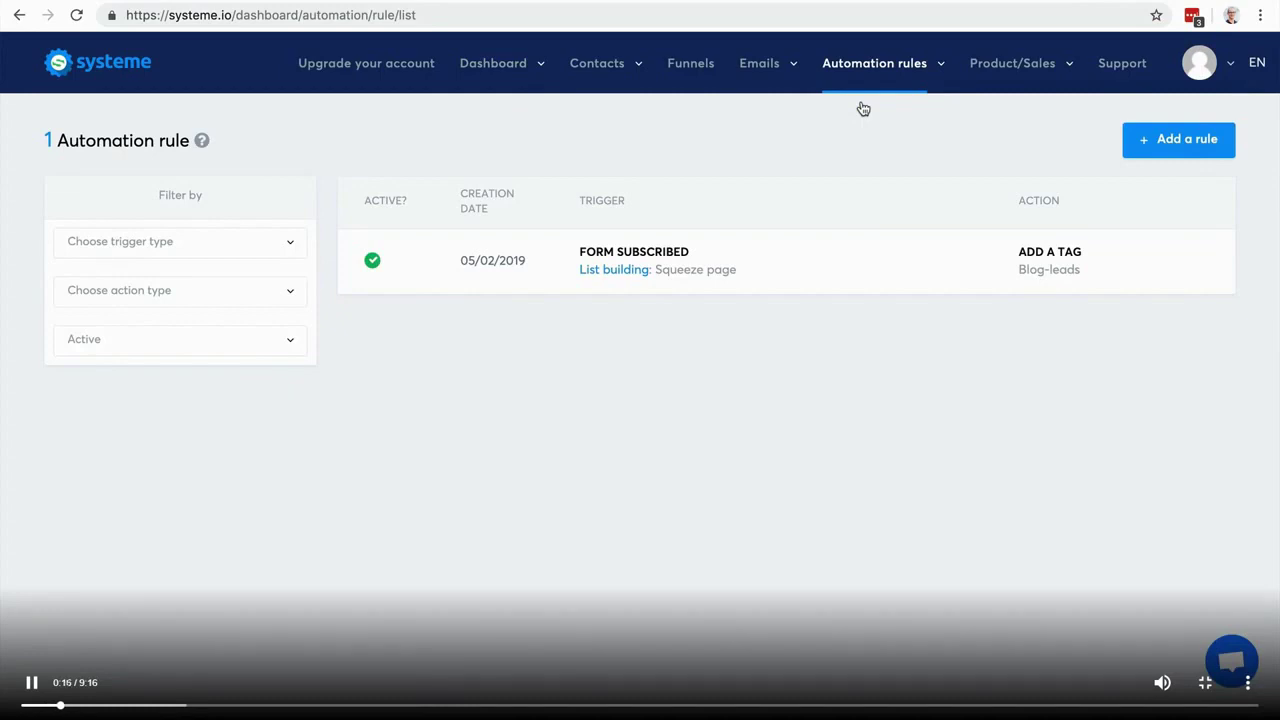
{"action": "left_click", "coordinate": [210, 247]}
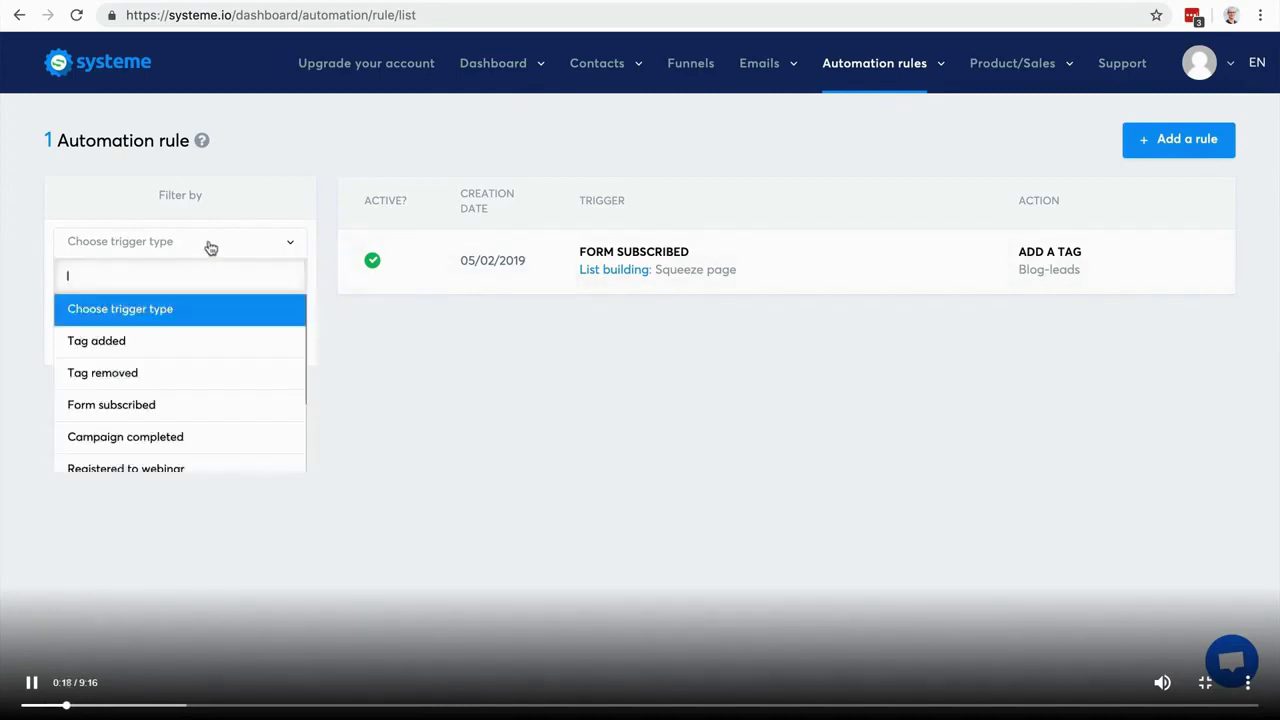
{"action": "left_click", "coordinate": [202, 340]}
{"action": "left_click", "coordinate": [177, 286]}
{"action": "left_click", "coordinate": [151, 342]}
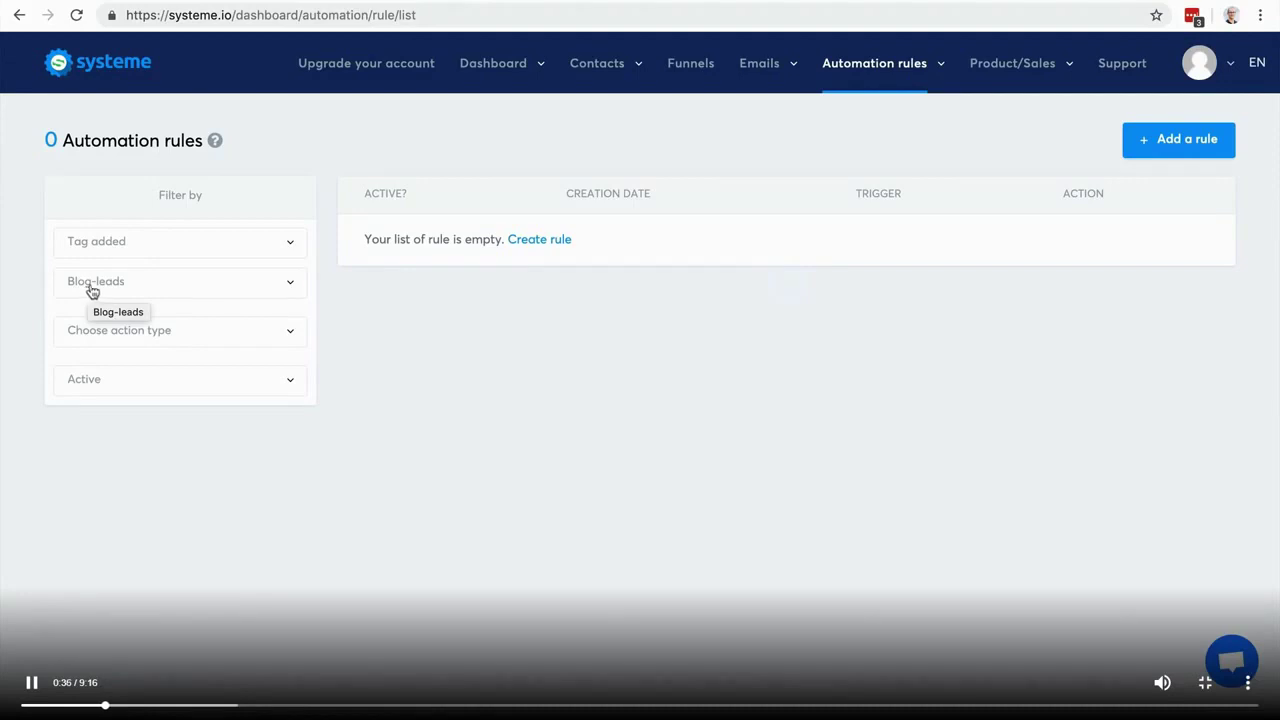
- Clear the trigger filter and filter the active rules by the Add a tag action with the Blog-leads tag
{"action": "left_click", "coordinate": [150, 252]}
{"action": "left_click", "coordinate": [150, 305]}
{"action": "left_click", "coordinate": [155, 300]}
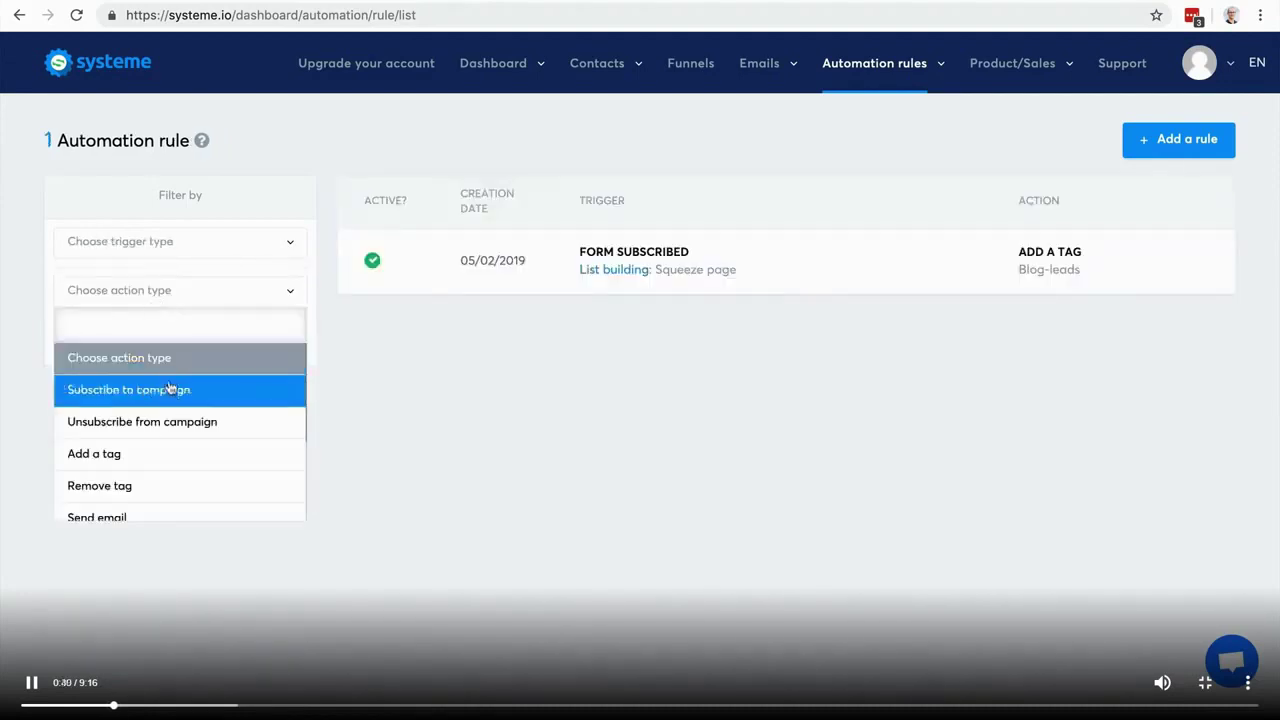
{"action": "left_click", "coordinate": [165, 456]}
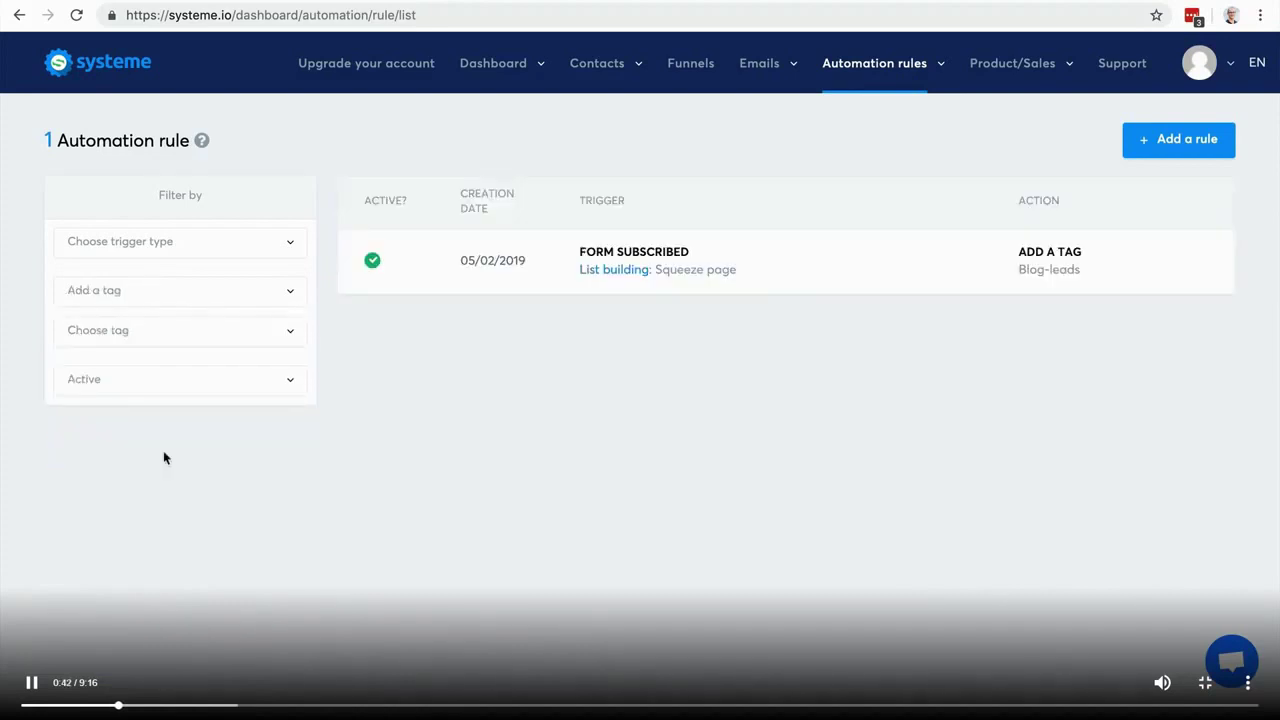
{"action": "left_click", "coordinate": [160, 383]}
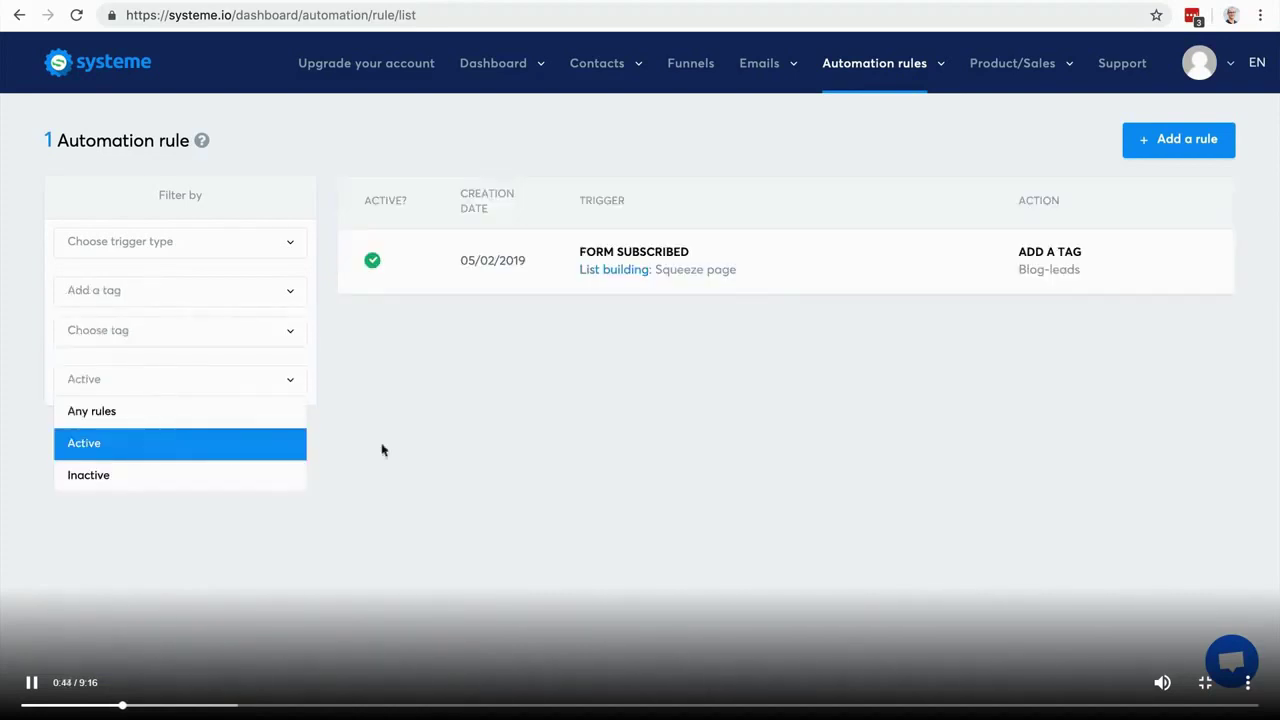
{"action": "left_click", "coordinate": [382, 452]}
{"action": "left_click", "coordinate": [176, 341]}
{"action": "left_click", "coordinate": [150, 394]}
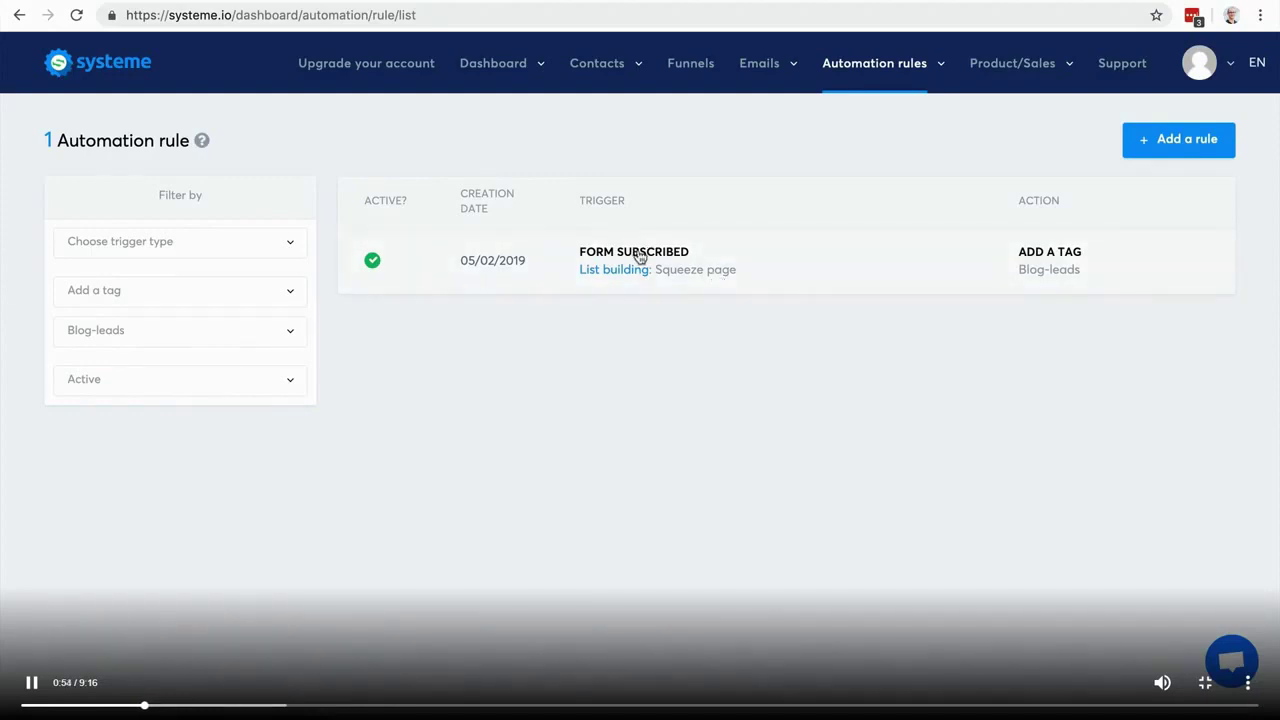
- Clear the action type filter on the automation rules list
{"action": "left_click", "coordinate": [256, 245]}
{"action": "left_click", "coordinate": [254, 246]}
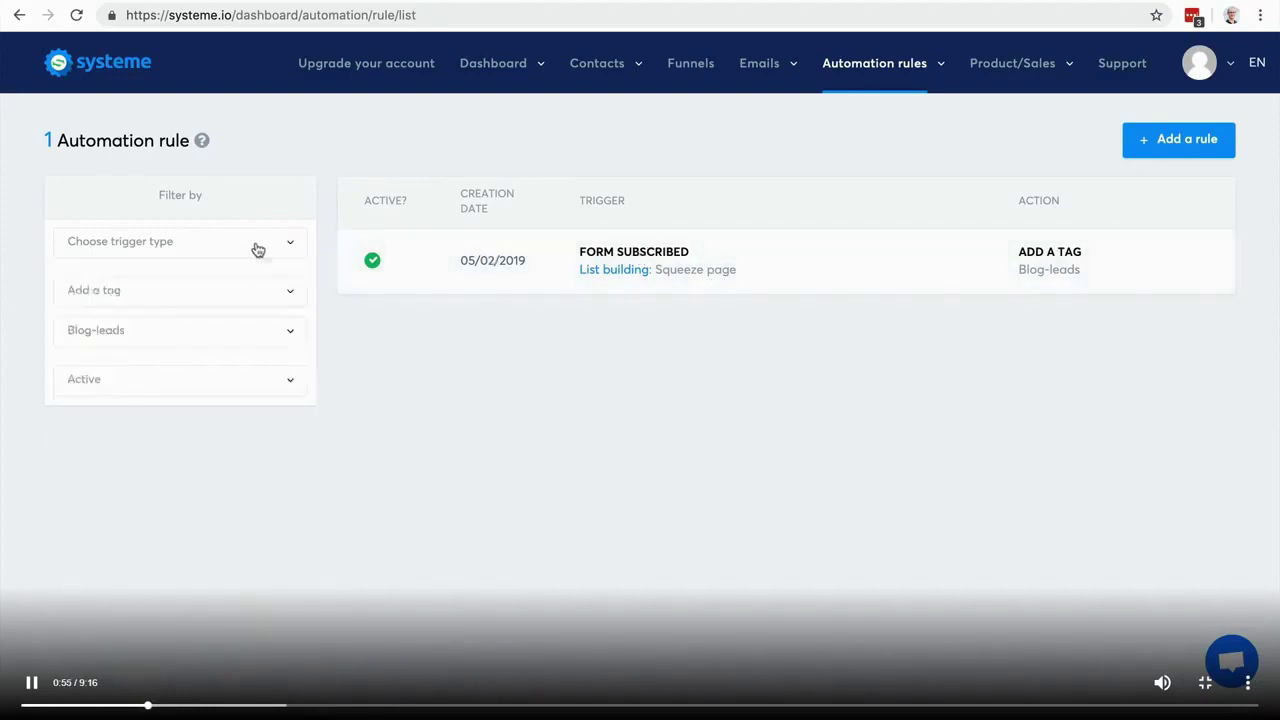
{"action": "left_click", "coordinate": [215, 303]}
{"action": "left_click", "coordinate": [177, 372]}
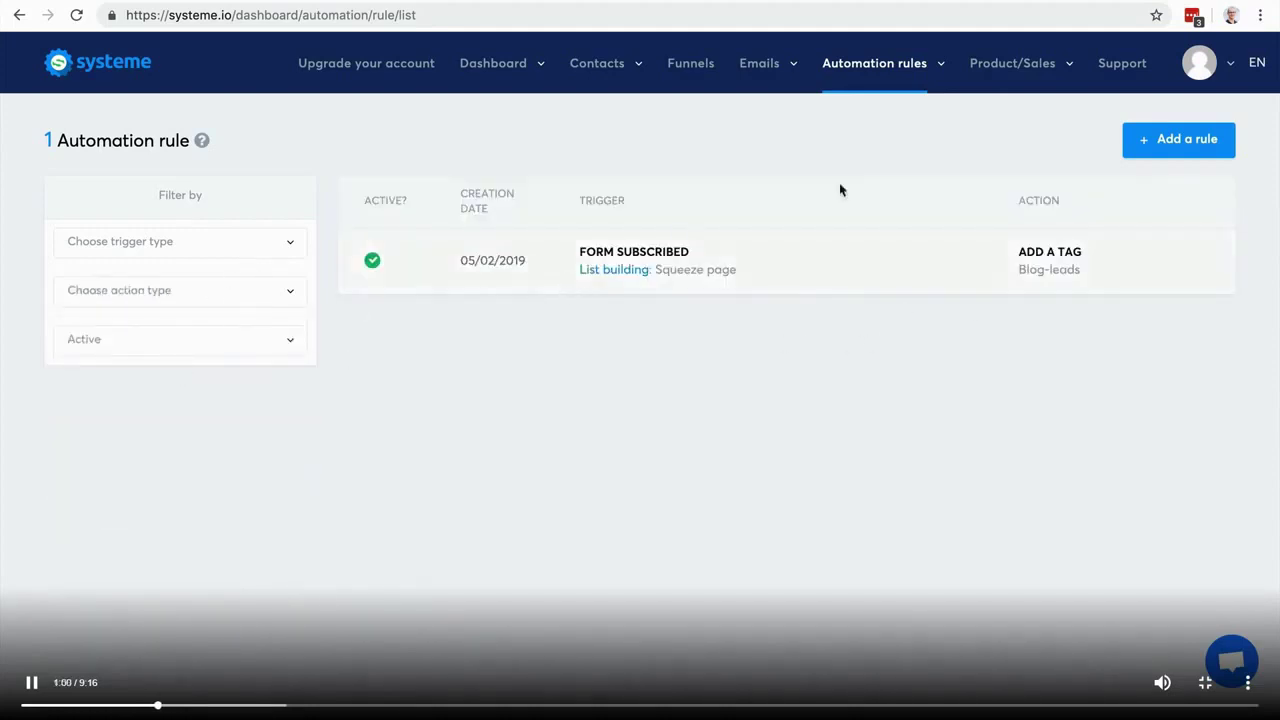
- Start a new automation rule and open the selection of triggers for it
{"action": "left_click", "coordinate": [1170, 149]}
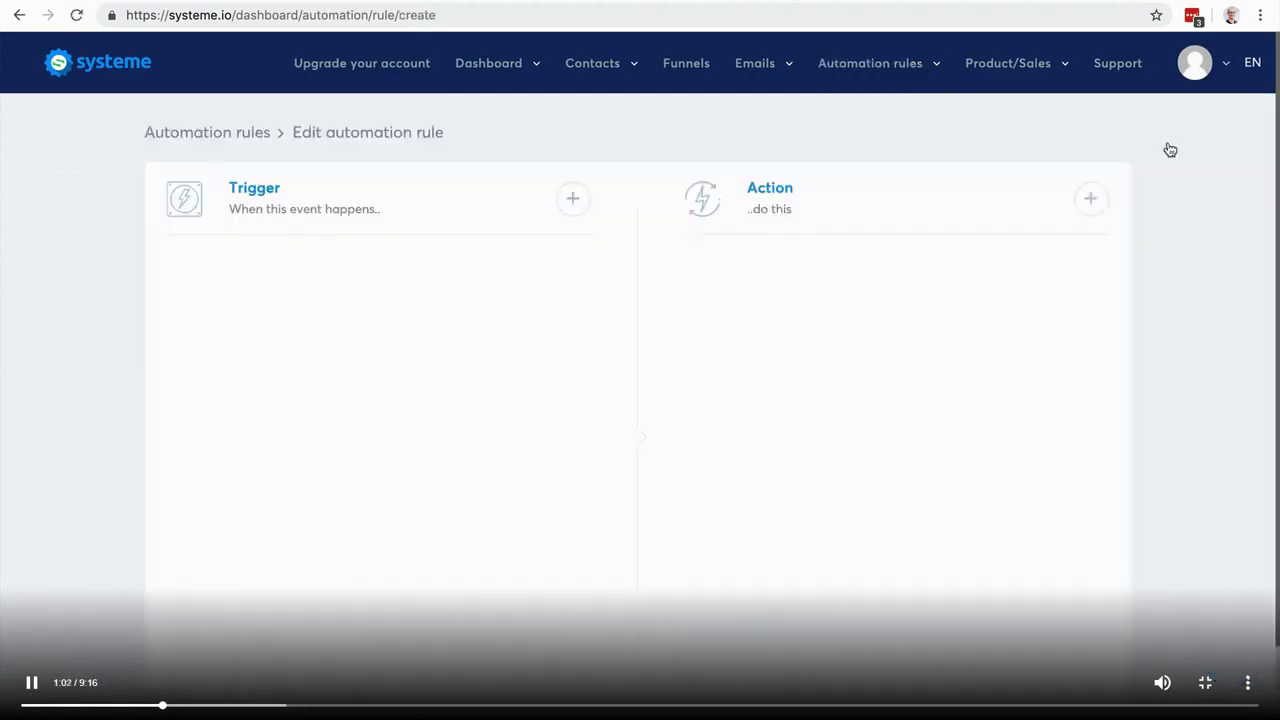
{"action": "left_click", "coordinate": [572, 198]}
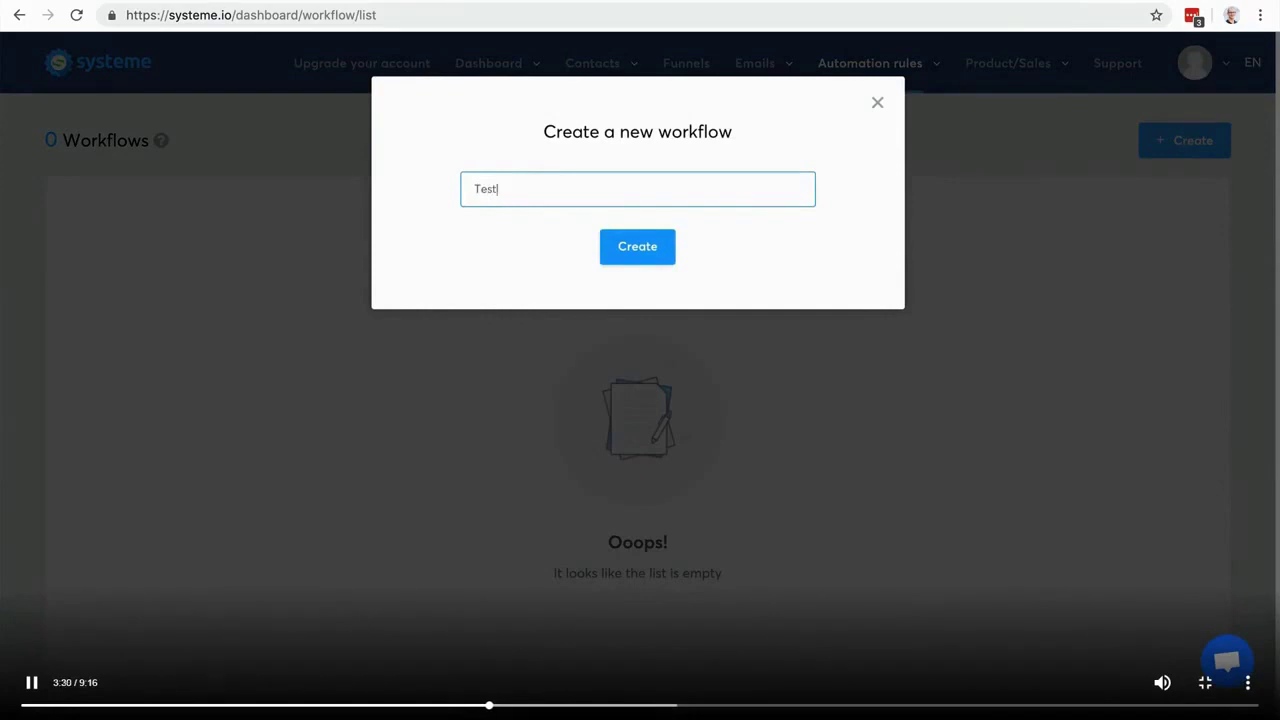
- Create a new workflow named Test and open it in the workflow builder
{"action": "key", "text": "BackSpace"}
{"action": "key", "text": "BackSpace"}
{"action": "key", "text": "BackSpace"}
{"action": "key", "text": "BackSpace"}
{"action": "type", "text": "Test"}
{"action": "left_click", "coordinate": [642, 245]}
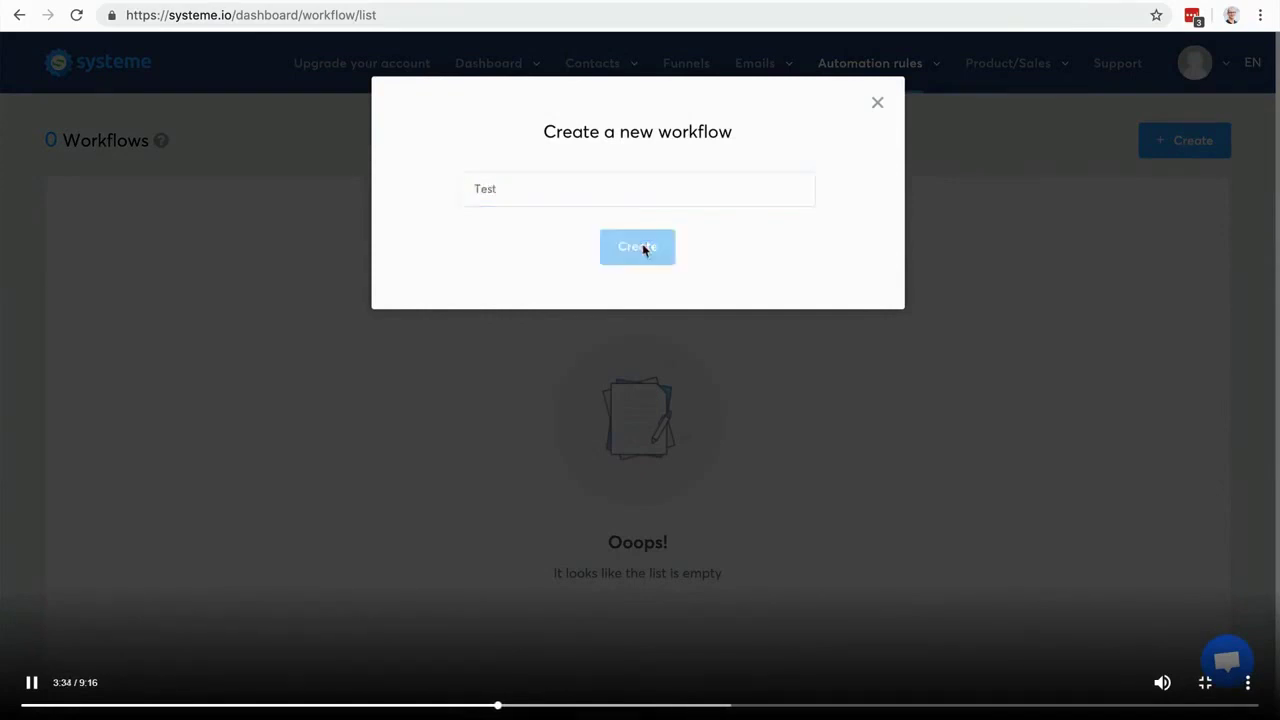
{"action": "left_click", "coordinate": [84, 242]}
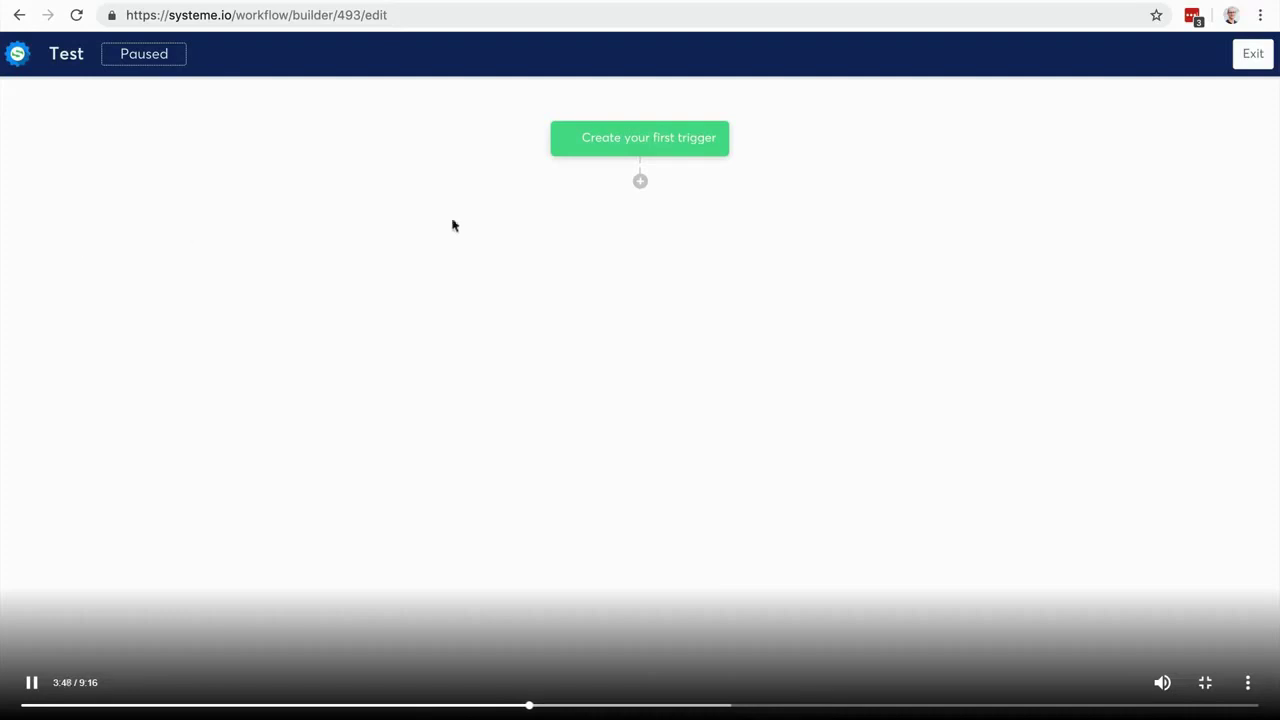
- Create the workflow's first trigger as New sale for the sales funnel's Order Form
{"action": "left_click", "coordinate": [630, 145]}
{"action": "left_click", "coordinate": [631, 341]}
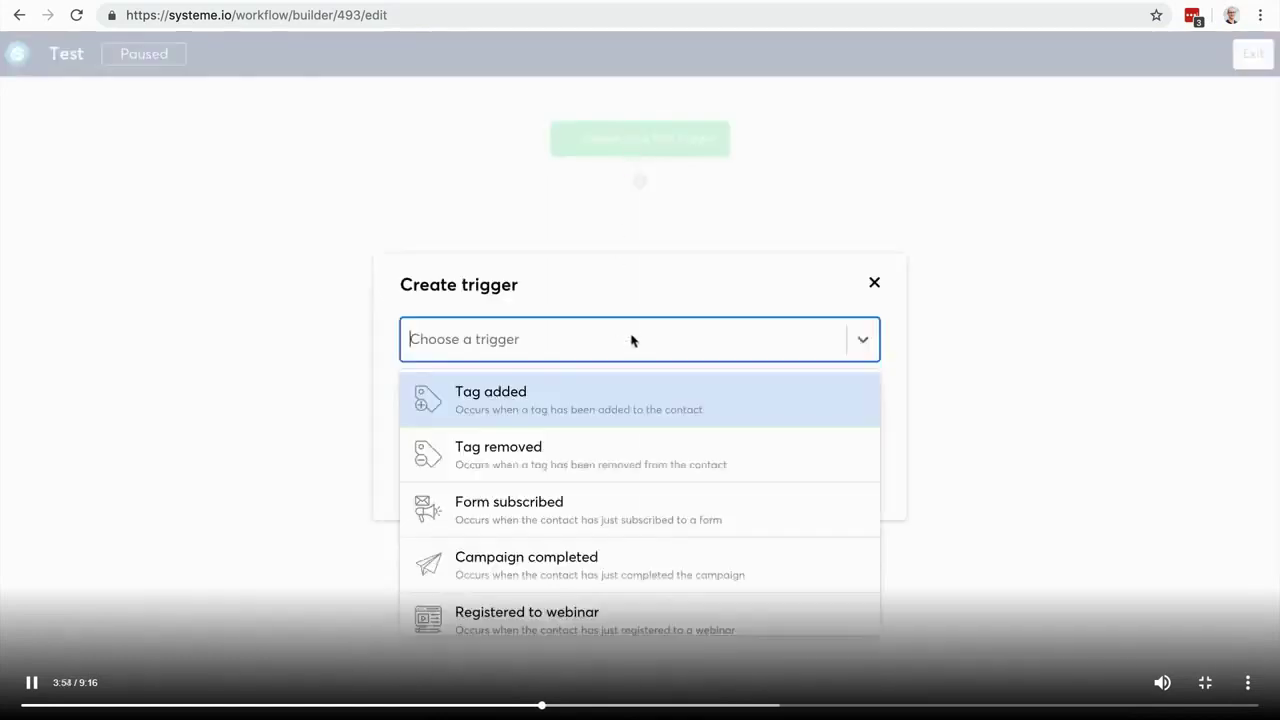
{"action": "scroll", "coordinate": [630, 432], "scroll_direction": "down", "scroll_amount": 1}
{"action": "scroll", "coordinate": [630, 432], "scroll_direction": "down", "scroll_amount": 2}
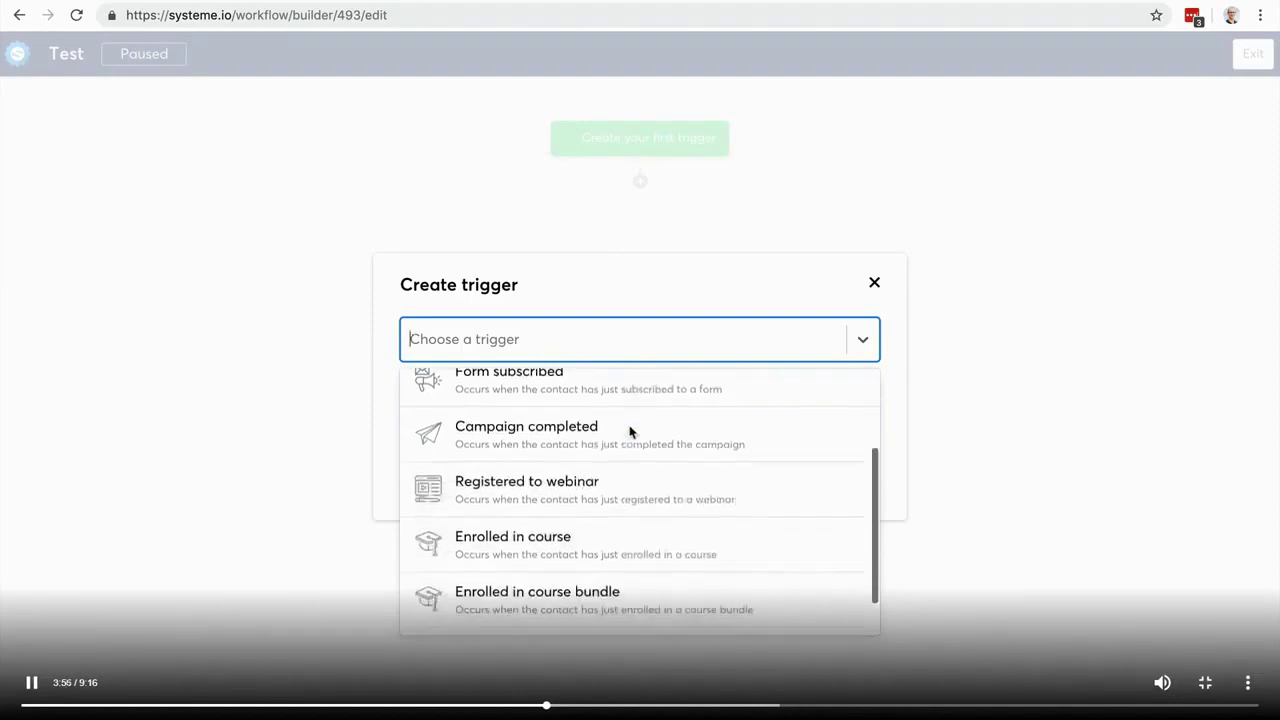
{"action": "left_click", "coordinate": [616, 399]}
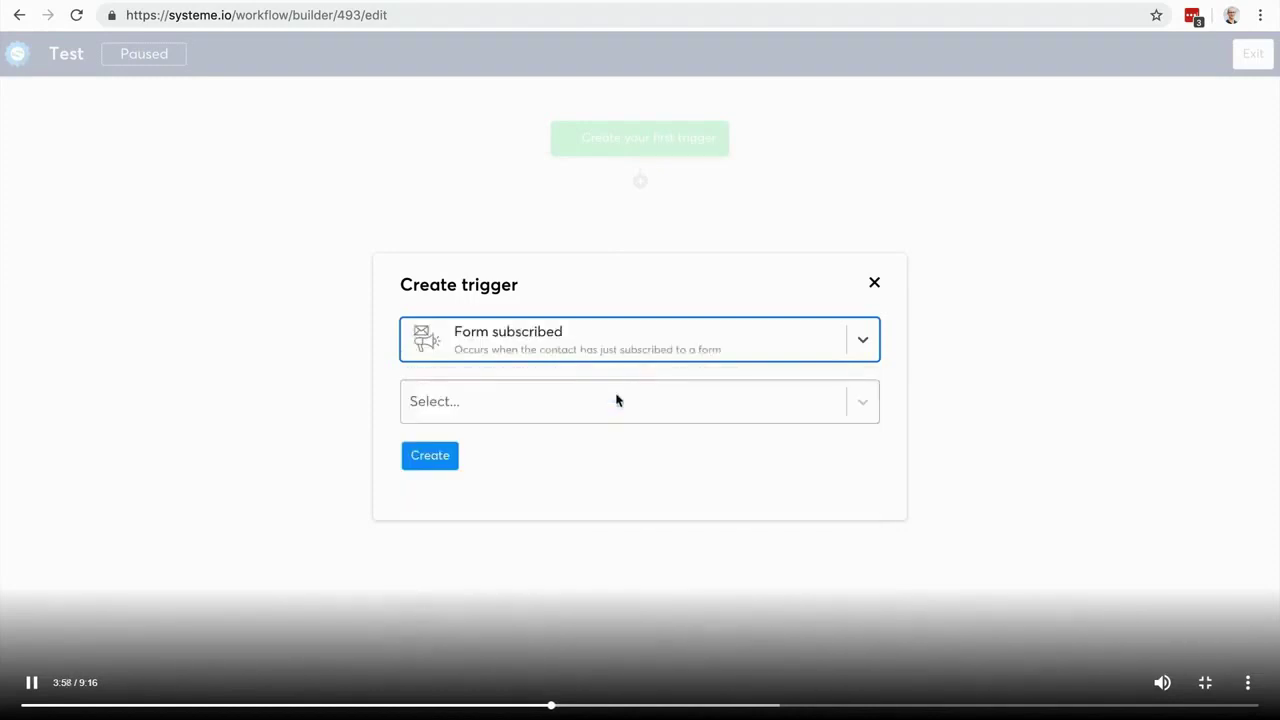
{"action": "left_click", "coordinate": [640, 346]}
{"action": "scroll", "coordinate": [633, 493], "scroll_direction": "down", "scroll_amount": 3}
{"action": "left_click", "coordinate": [620, 612]}
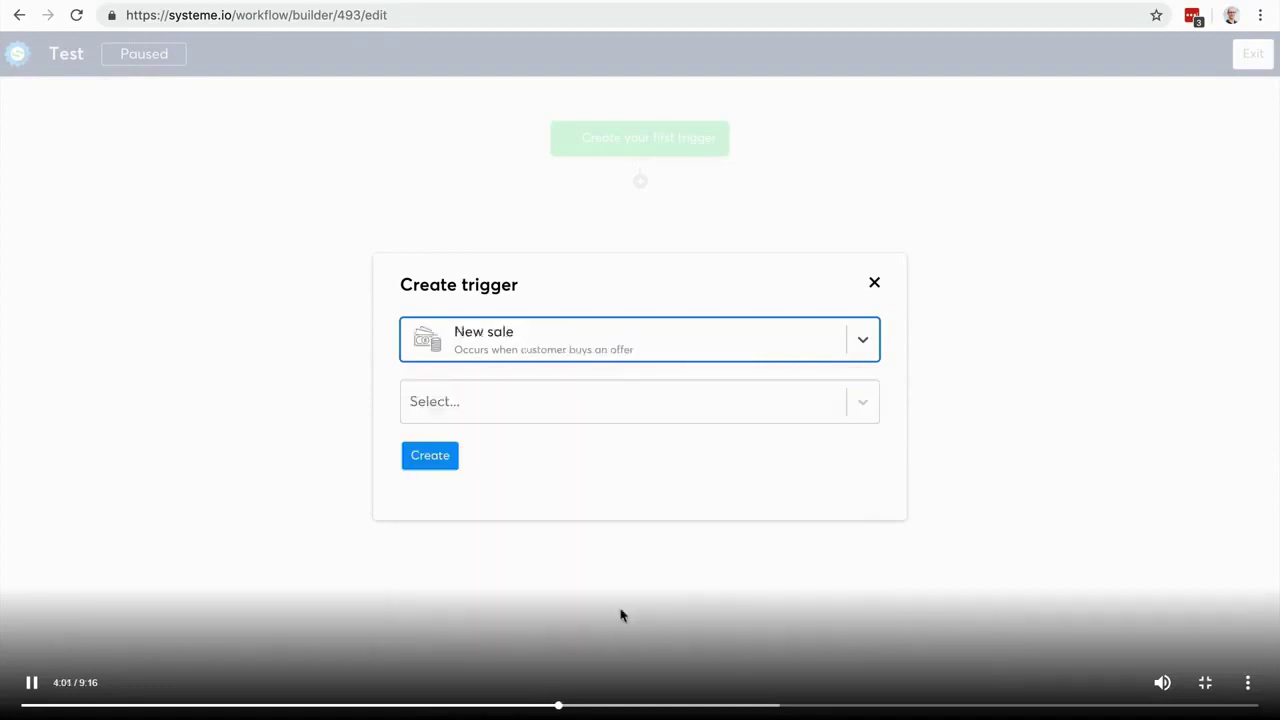
{"action": "left_click", "coordinate": [530, 412]}
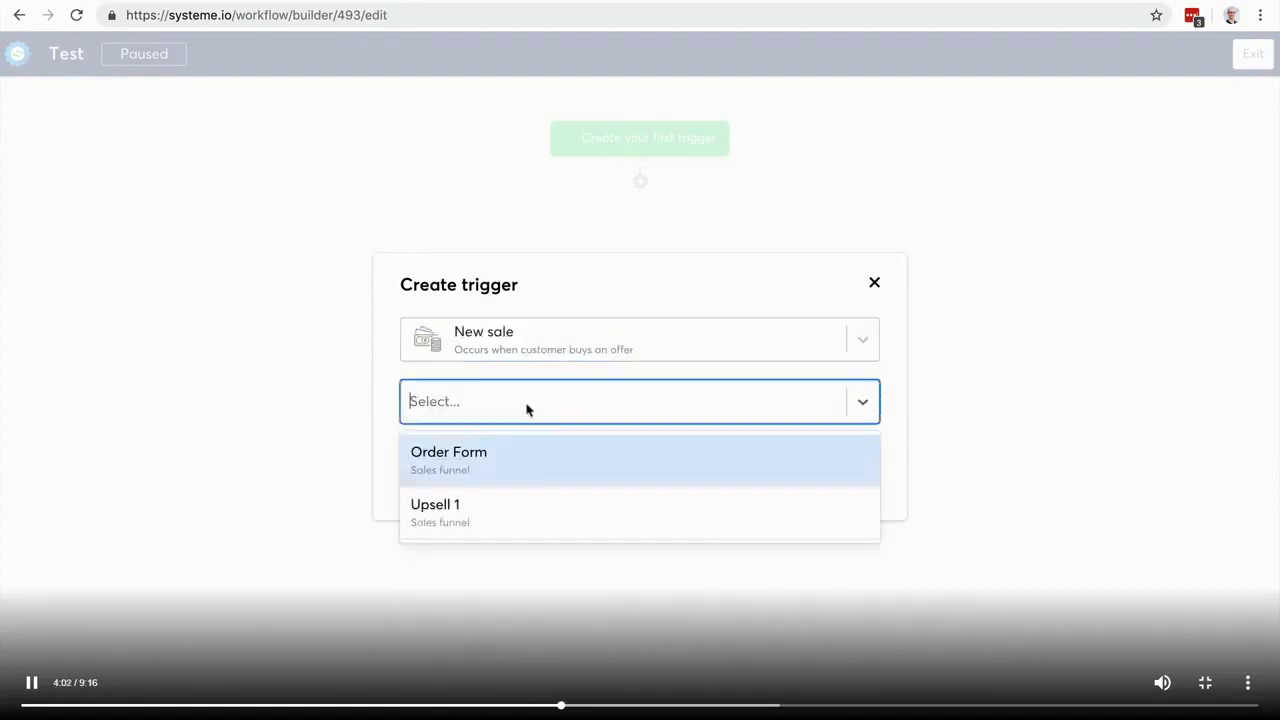
{"action": "left_click", "coordinate": [518, 464]}
{"action": "left_click", "coordinate": [430, 457]}
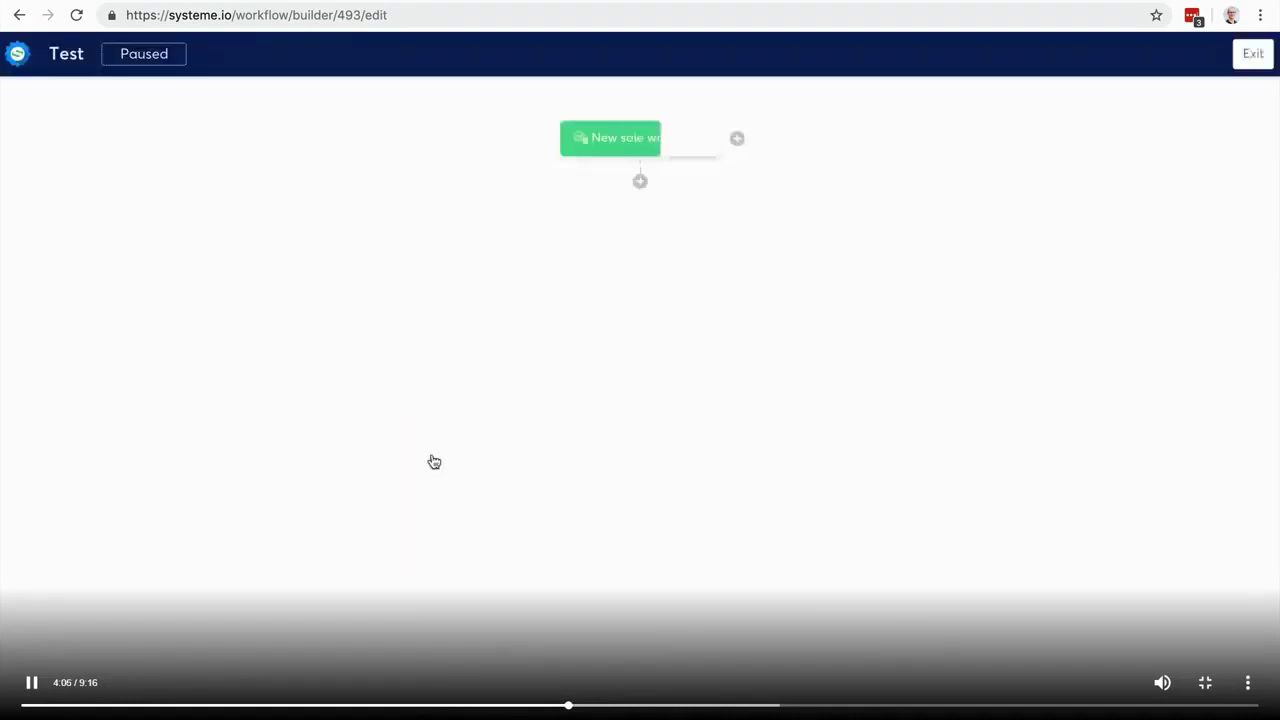
- Add a delay of 1 day below the New sale trigger
{"action": "left_click", "coordinate": [641, 183]}
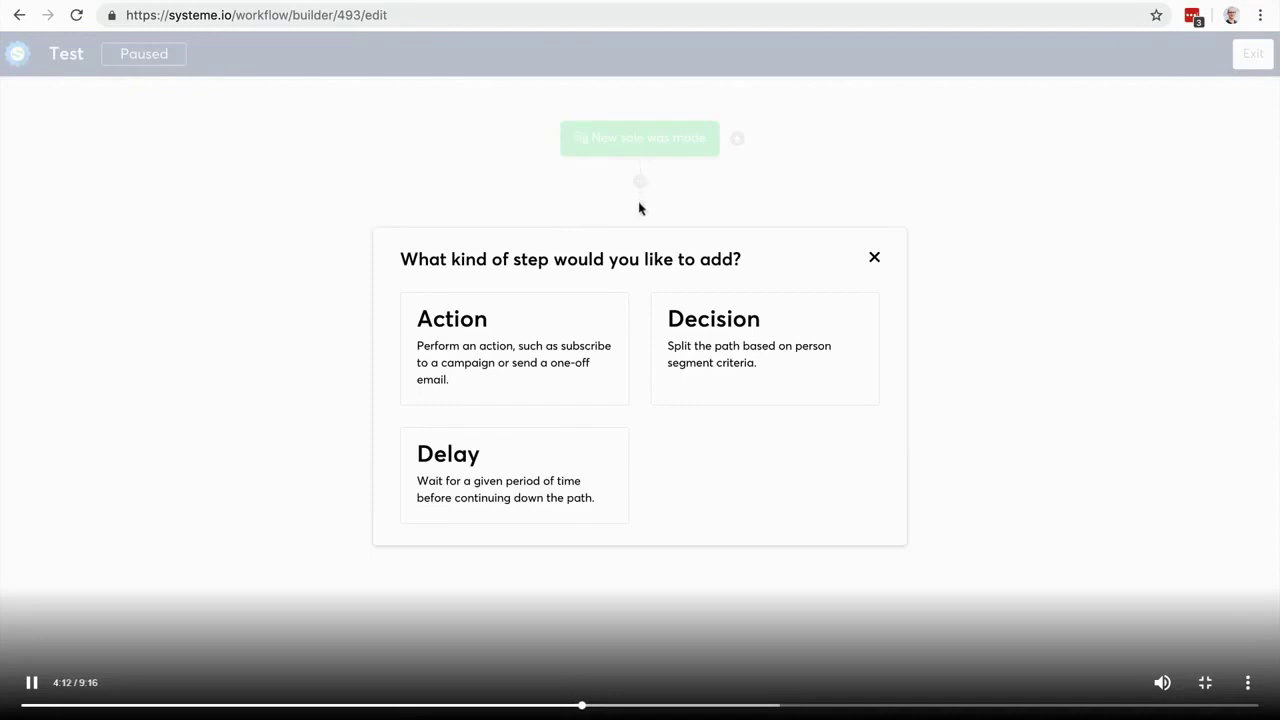
{"action": "left_click", "coordinate": [521, 446]}
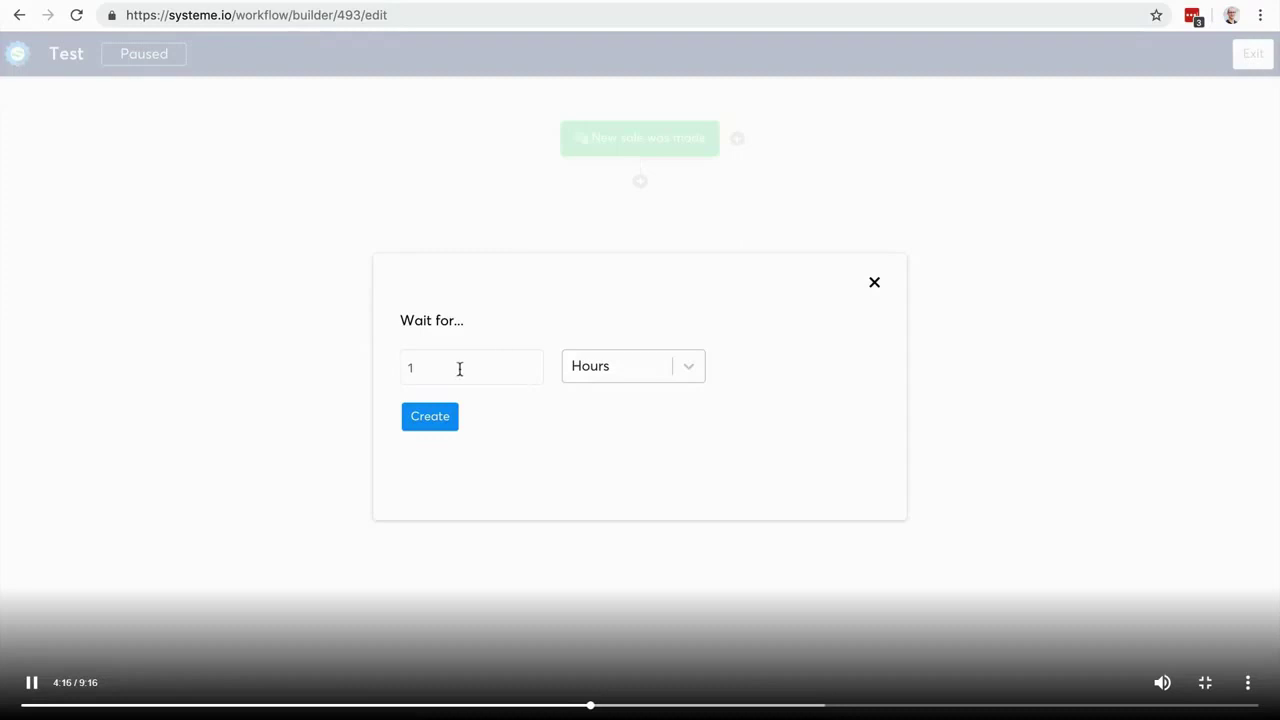
{"action": "left_click", "coordinate": [620, 366]}
{"action": "left_click", "coordinate": [580, 411]}
{"action": "left_click", "coordinate": [429, 417]}
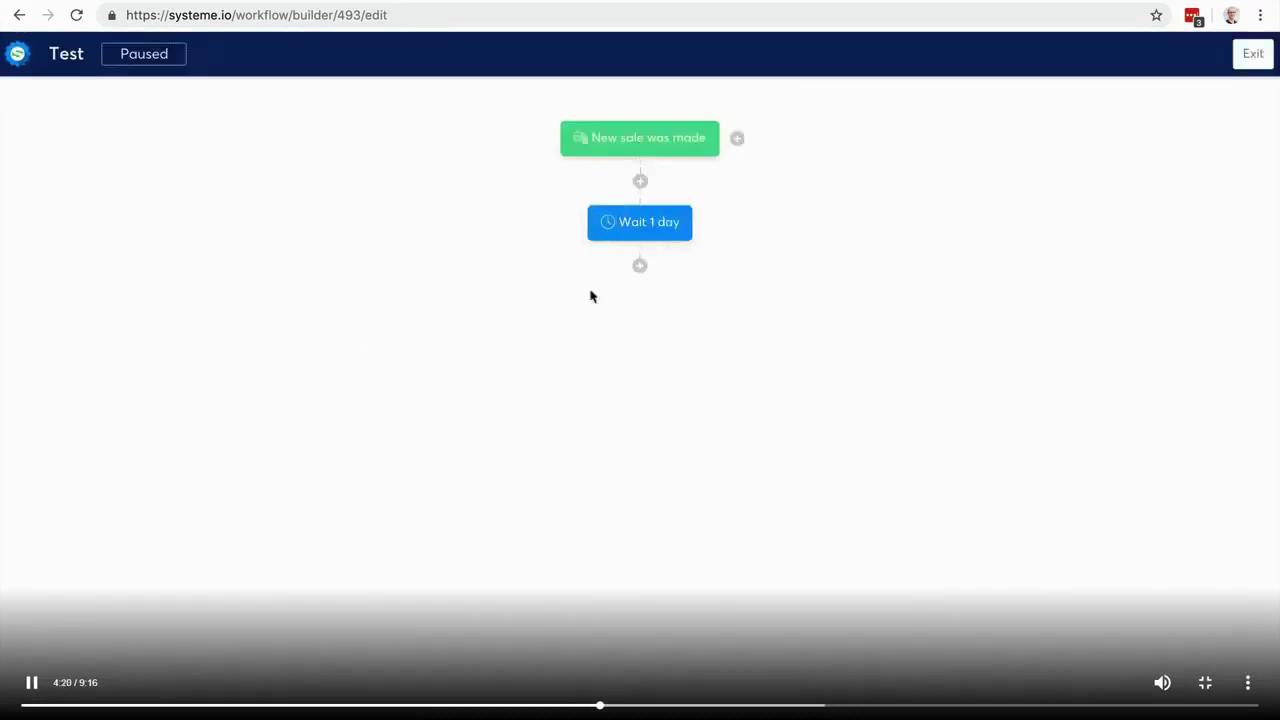
- Add a decision below the delay that checks whether the contact is tagged with Blog-leads
{"action": "left_click", "coordinate": [641, 267]}
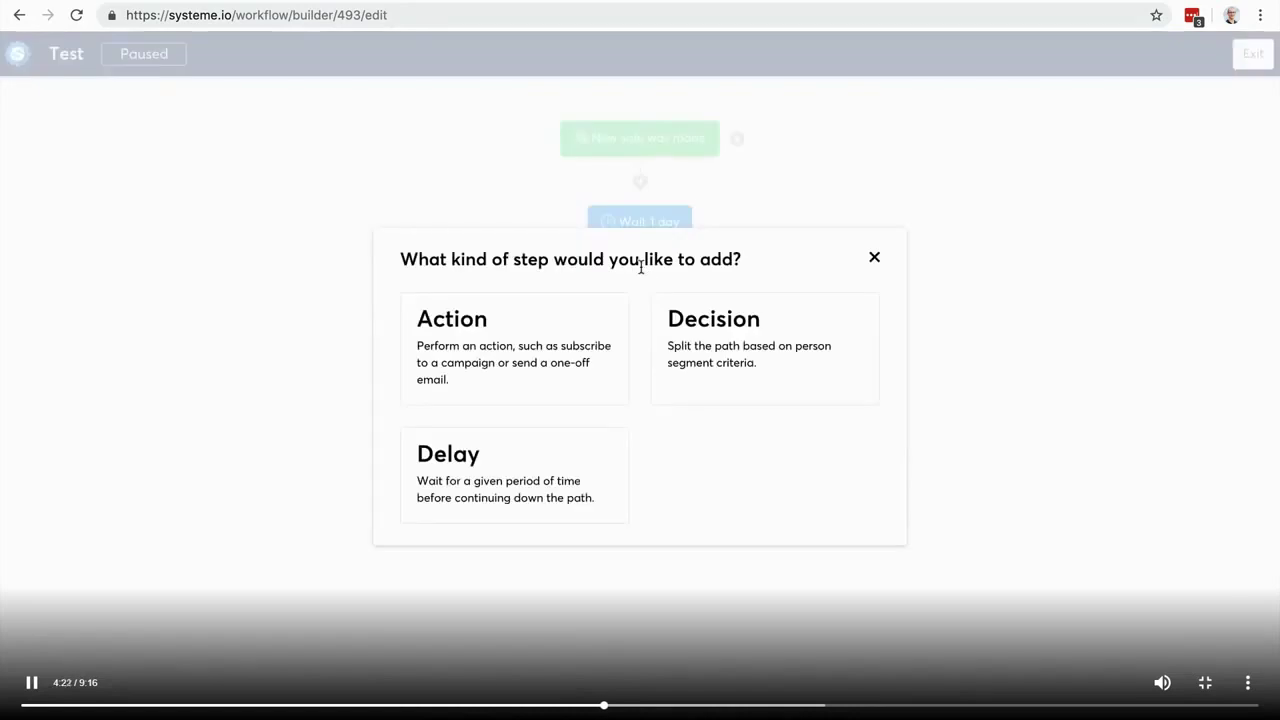
{"action": "left_click", "coordinate": [703, 359]}
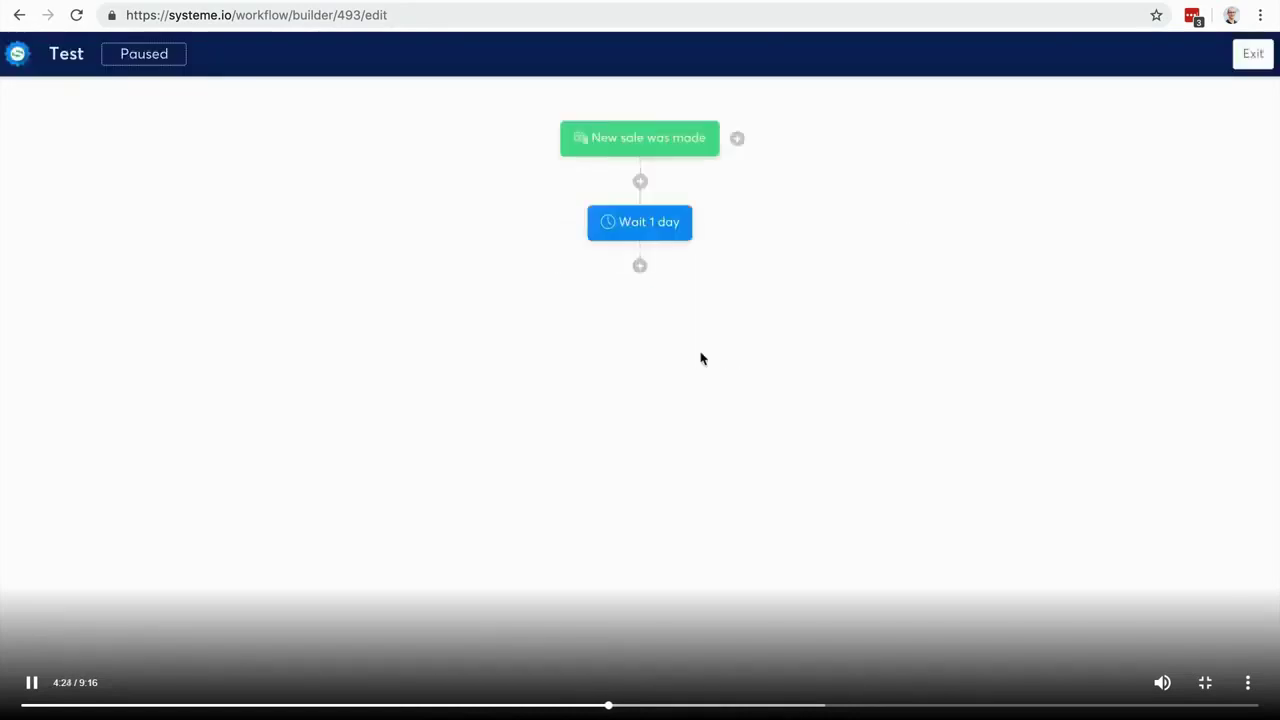
{"action": "left_click", "coordinate": [491, 288]}
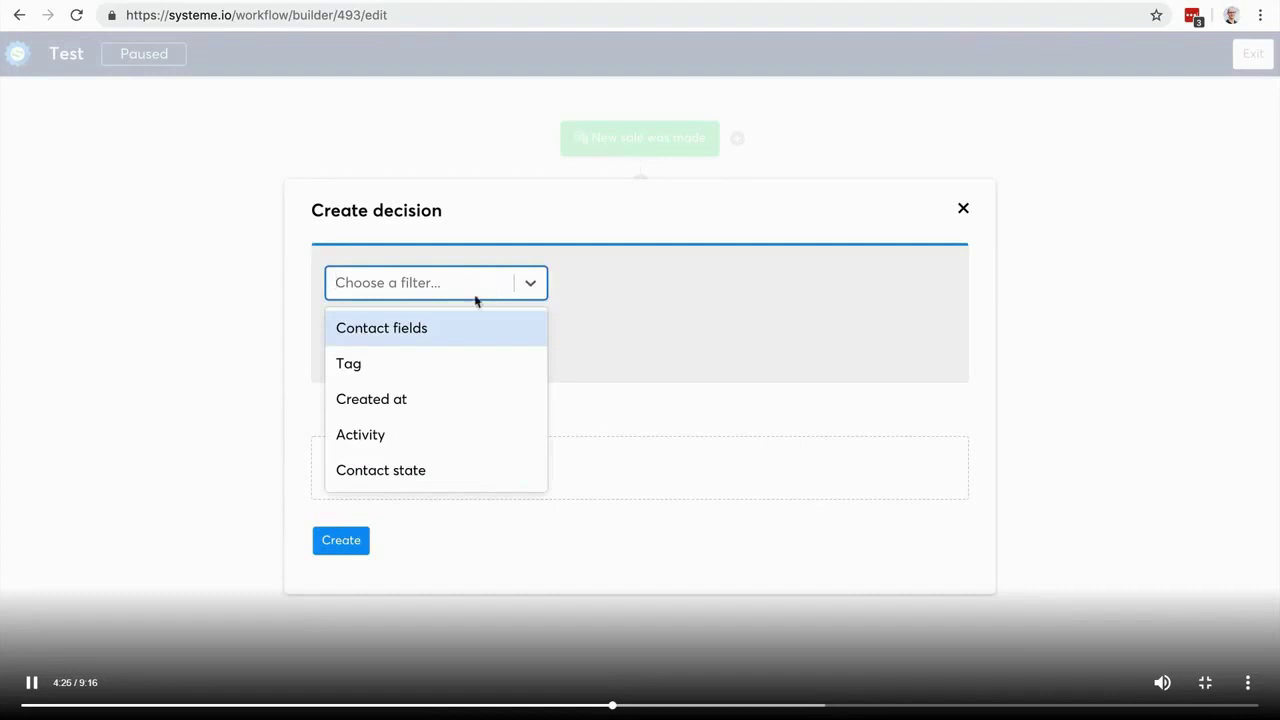
{"action": "left_click", "coordinate": [421, 362]}
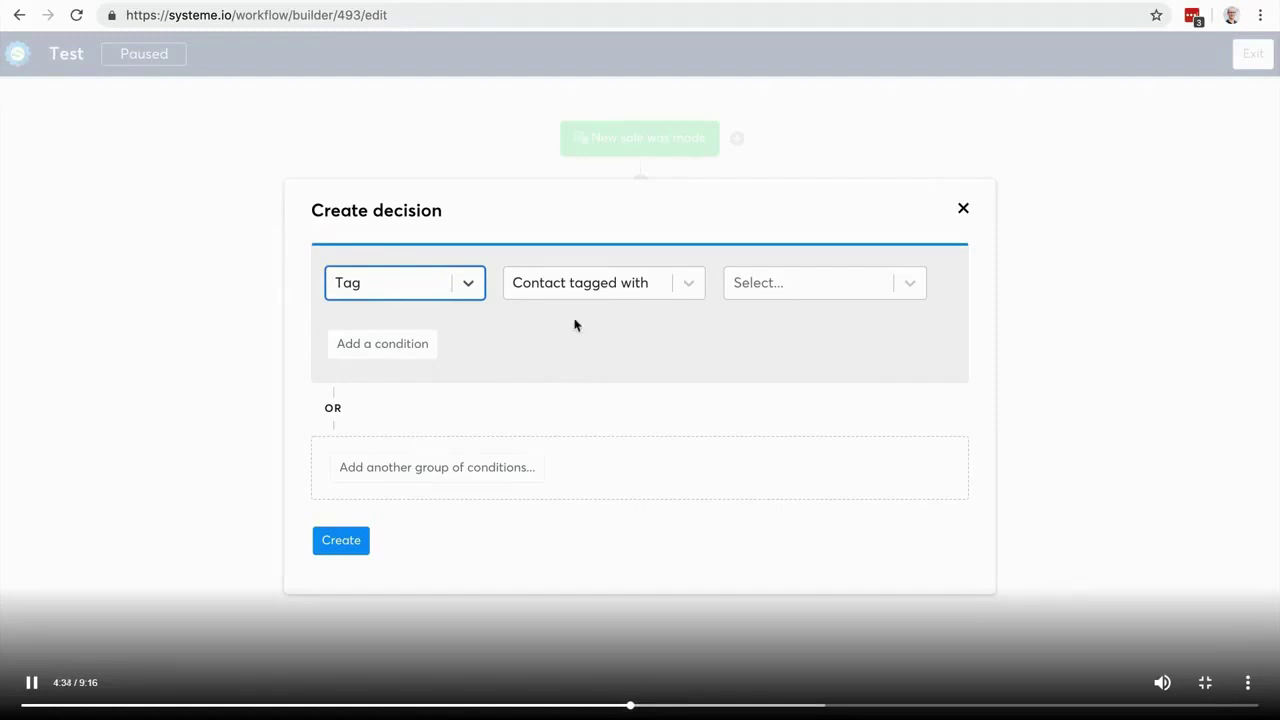
{"action": "left_click", "coordinate": [806, 287]}
{"action": "left_click", "coordinate": [800, 329]}
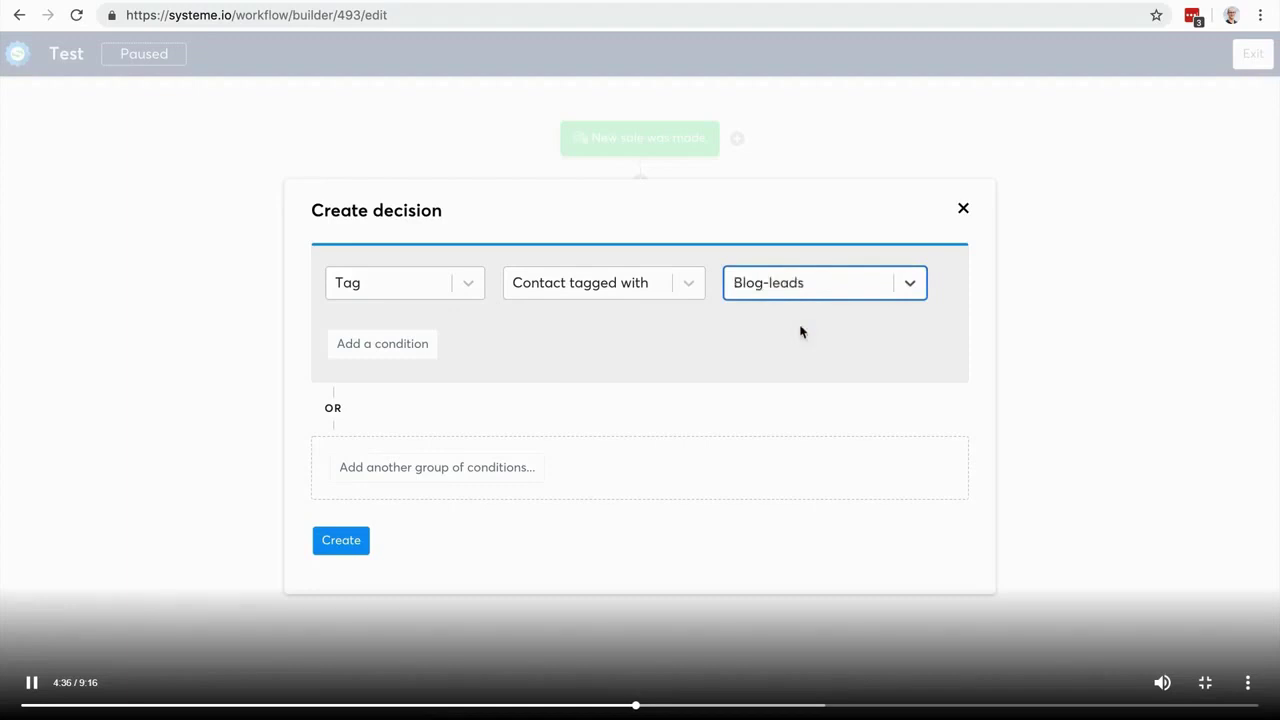
{"action": "left_click", "coordinate": [341, 541]}
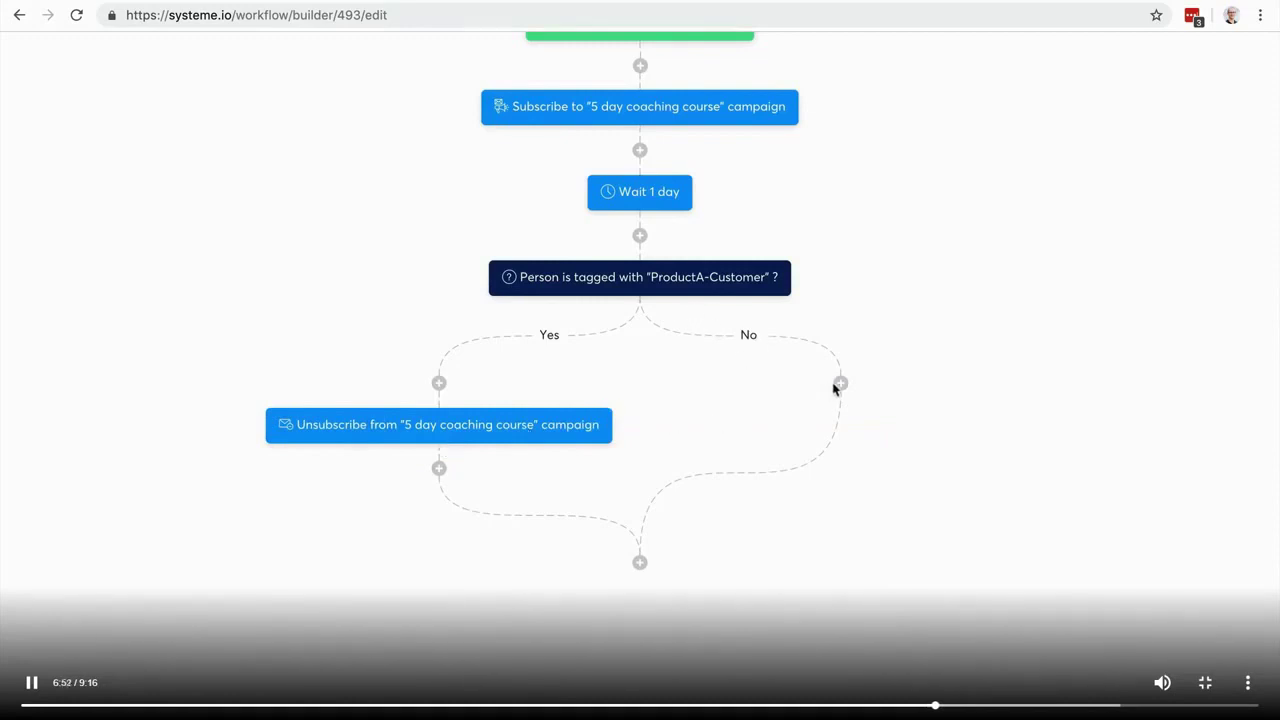
- Exit the workflow builder and open the automation rules list
{"action": "scroll", "coordinate": [851, 417], "scroll_direction": "up", "scroll_amount": 1}
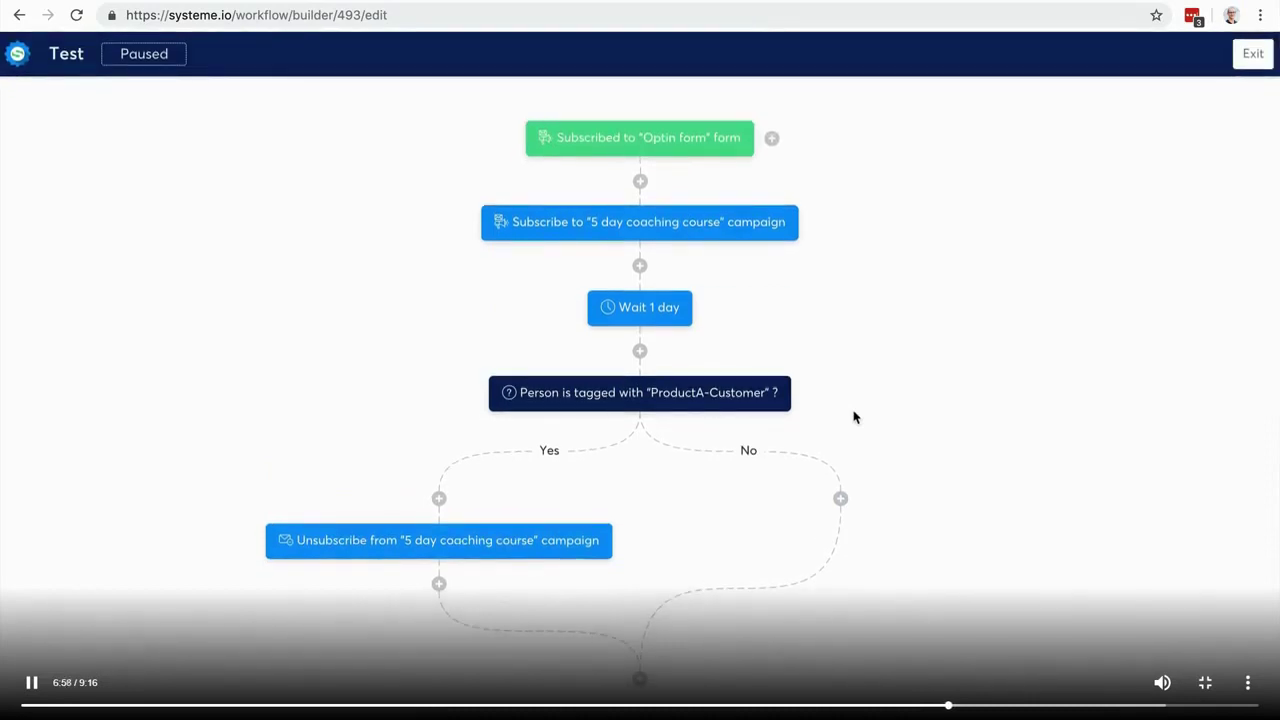
{"action": "left_click", "coordinate": [1255, 58]}
{"action": "mouse_move", "coordinate": [900, 69]}
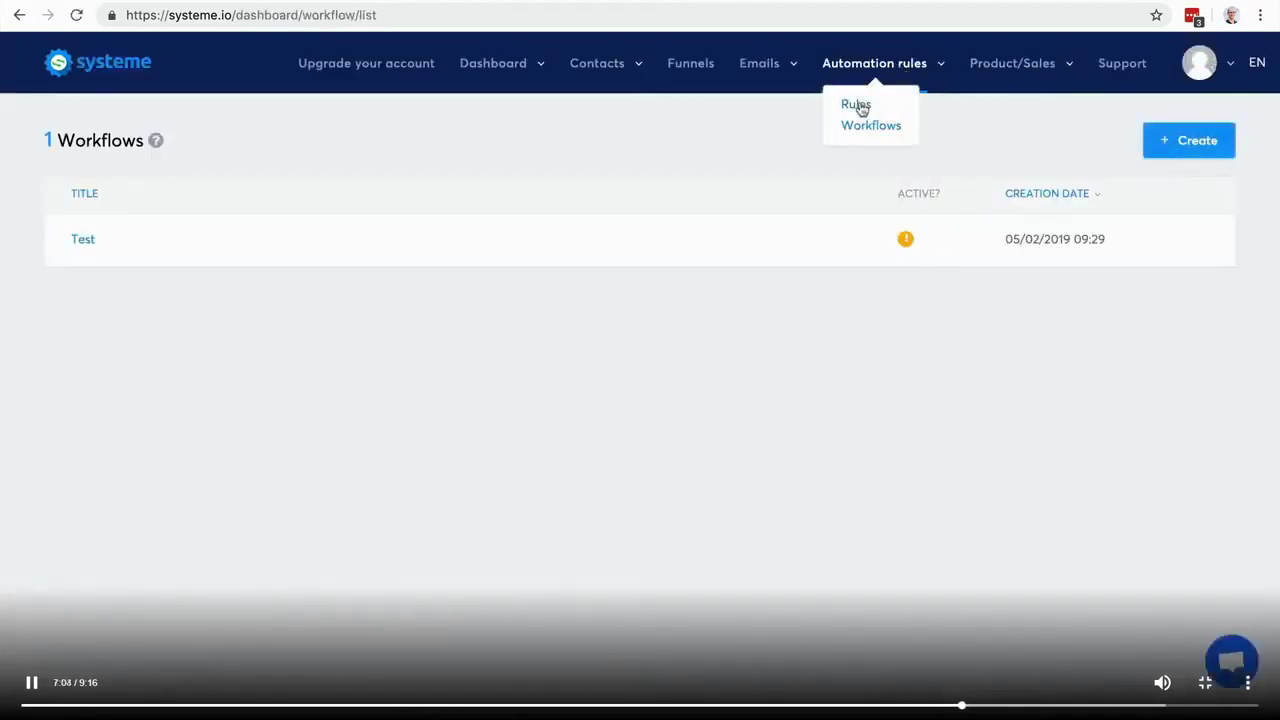
{"action": "left_click", "coordinate": [858, 106]}
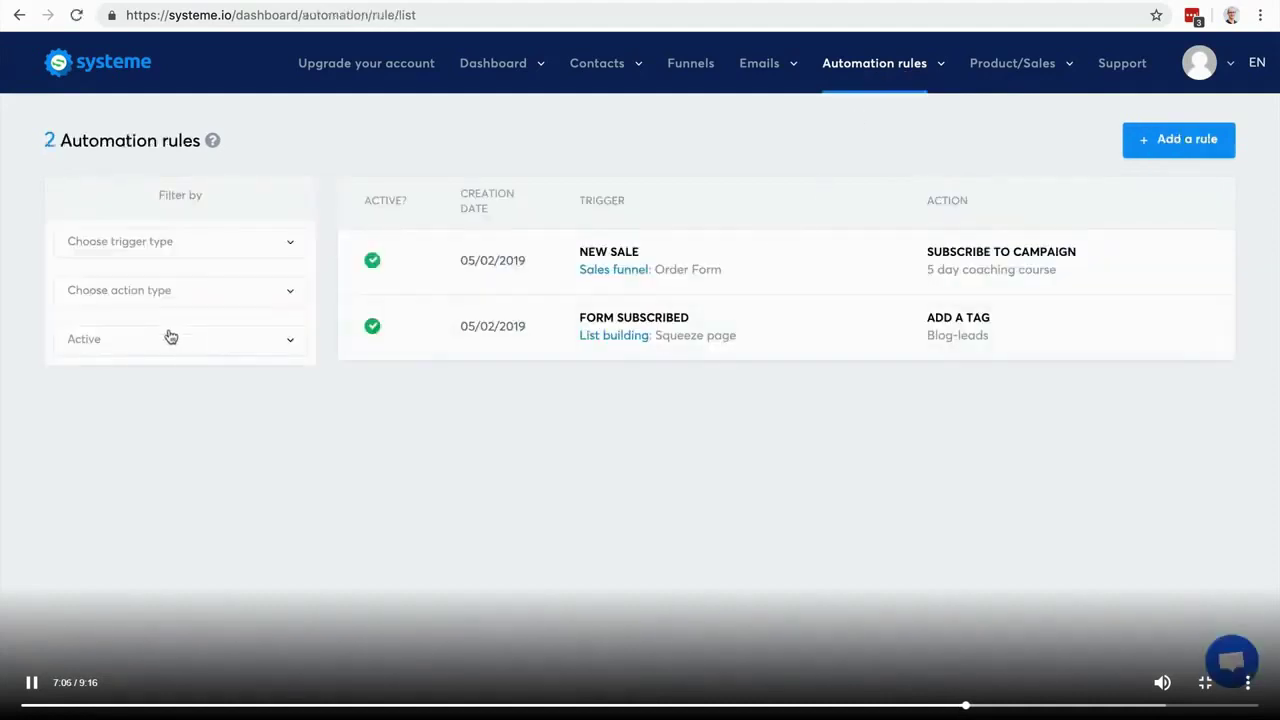
- Start a new automation rule with a New sale trigger for the funnel step Sales funnel: Order Form
{"action": "left_click", "coordinate": [1151, 150]}
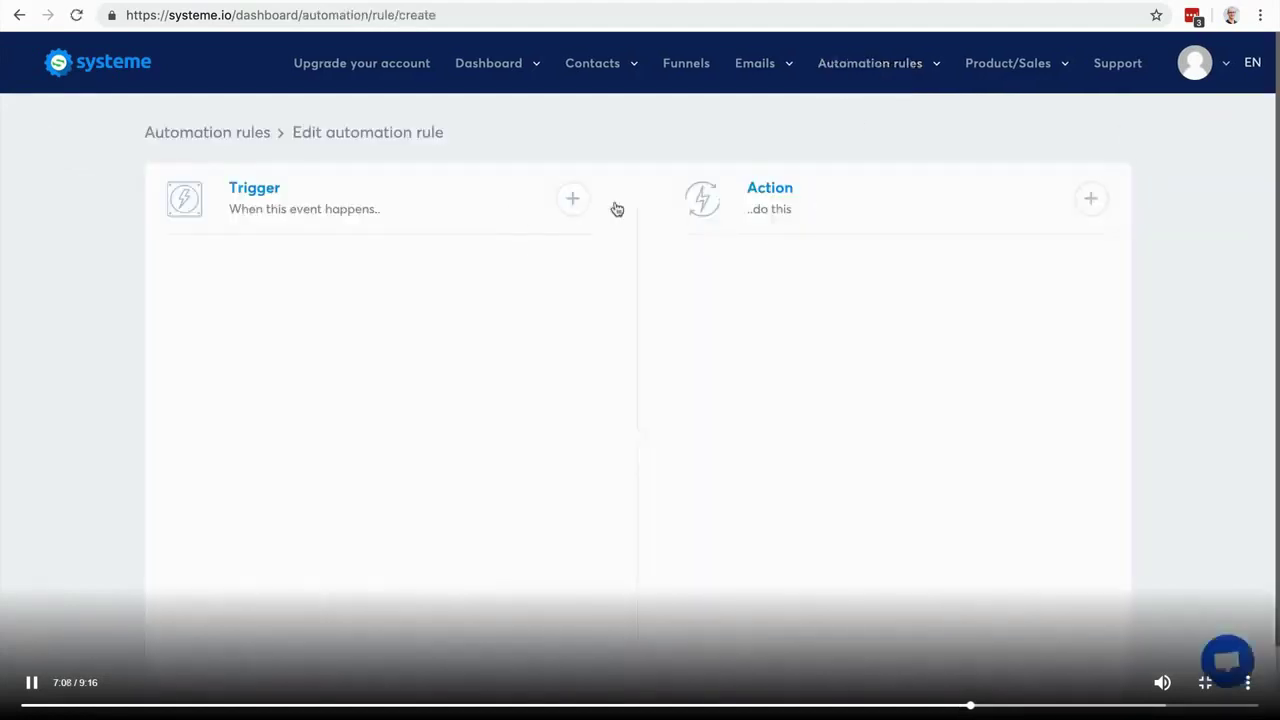
{"action": "left_click", "coordinate": [568, 200]}
{"action": "scroll", "coordinate": [623, 410], "scroll_direction": "down", "scroll_amount": 1}
{"action": "scroll", "coordinate": [623, 412], "scroll_direction": "up", "scroll_amount": 1}
{"action": "scroll", "coordinate": [623, 412], "scroll_direction": "down", "scroll_amount": 1}
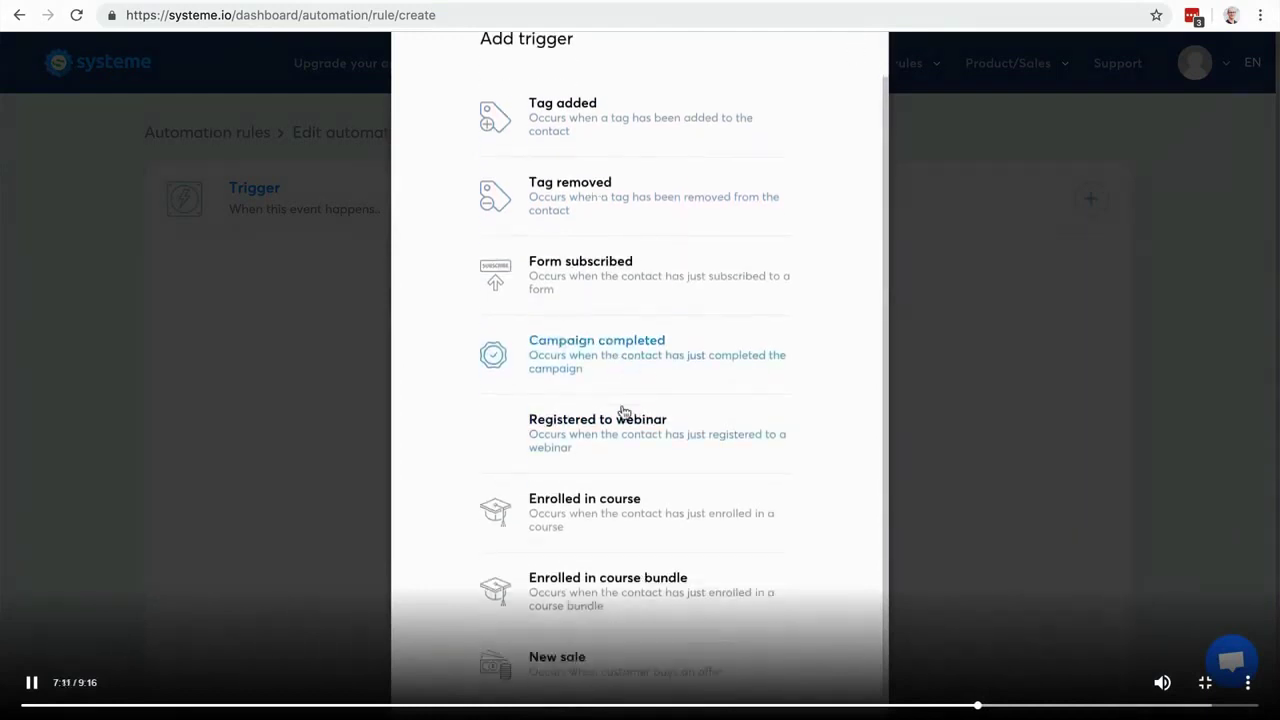
{"action": "left_click", "coordinate": [581, 656]}
{"action": "left_click", "coordinate": [362, 352]}
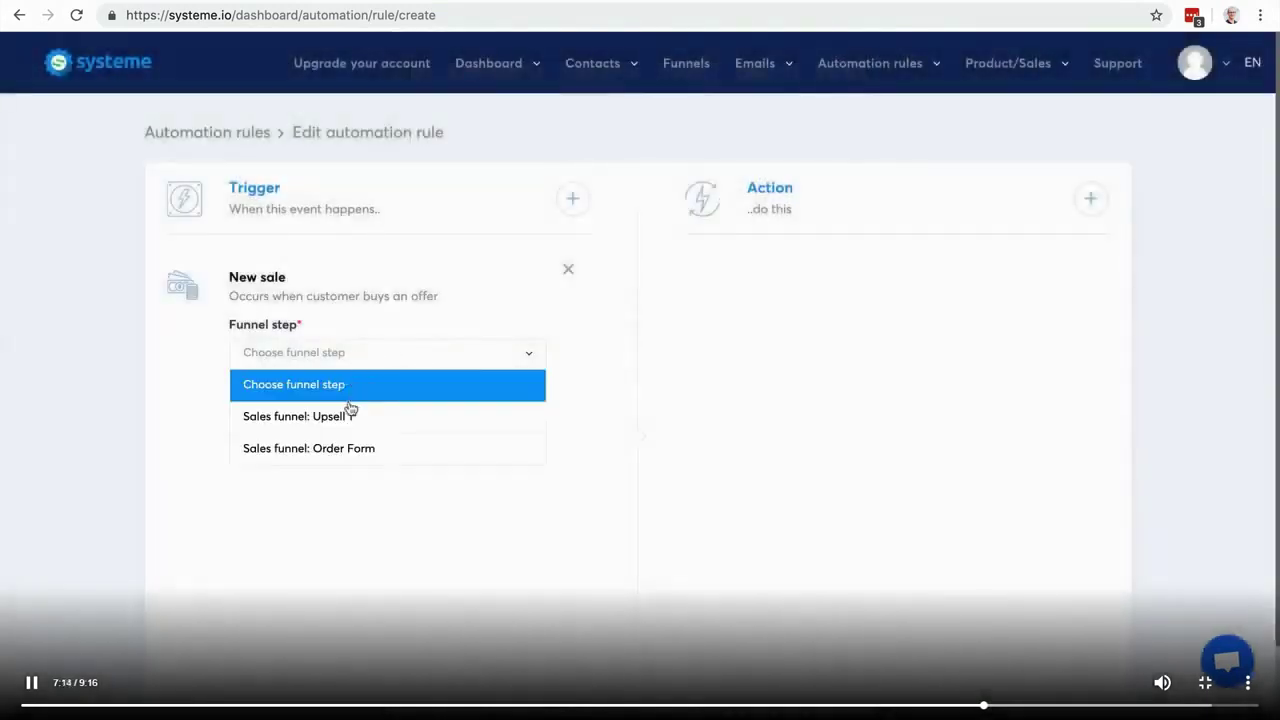
{"action": "left_click", "coordinate": [350, 448]}
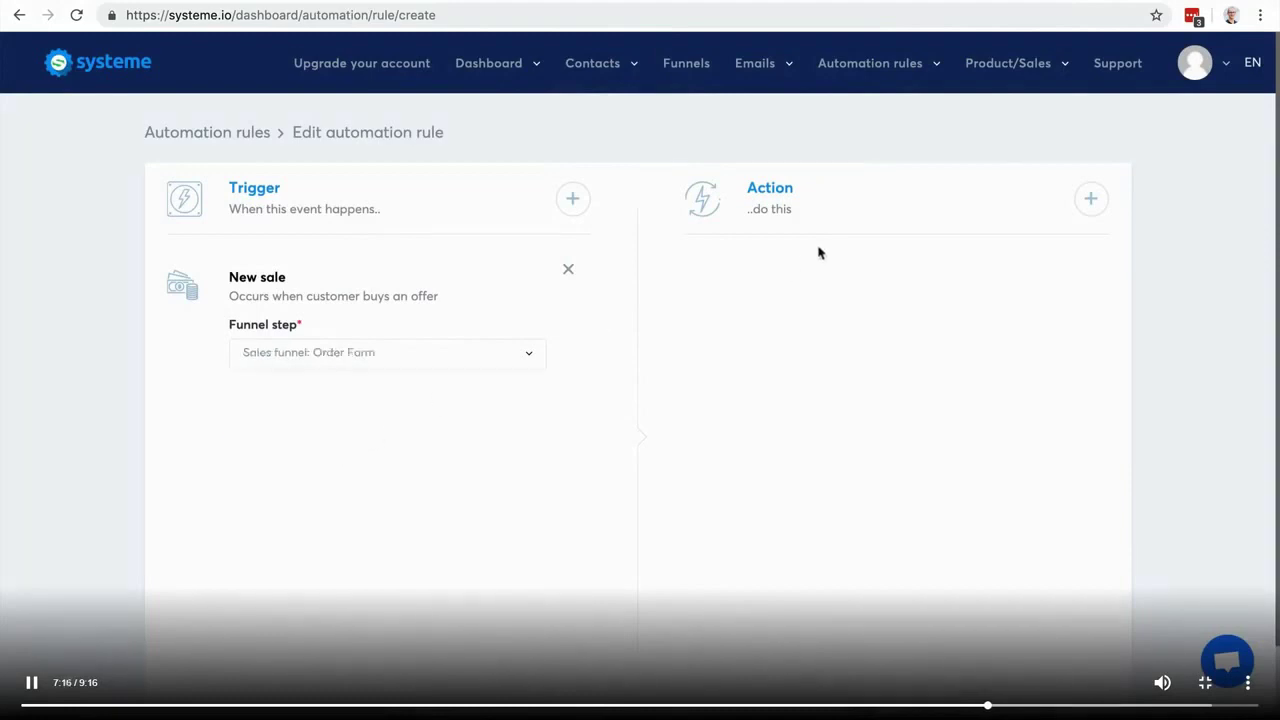
- Open the selection of actions for the new automation rule
{"action": "left_click", "coordinate": [1092, 200]}
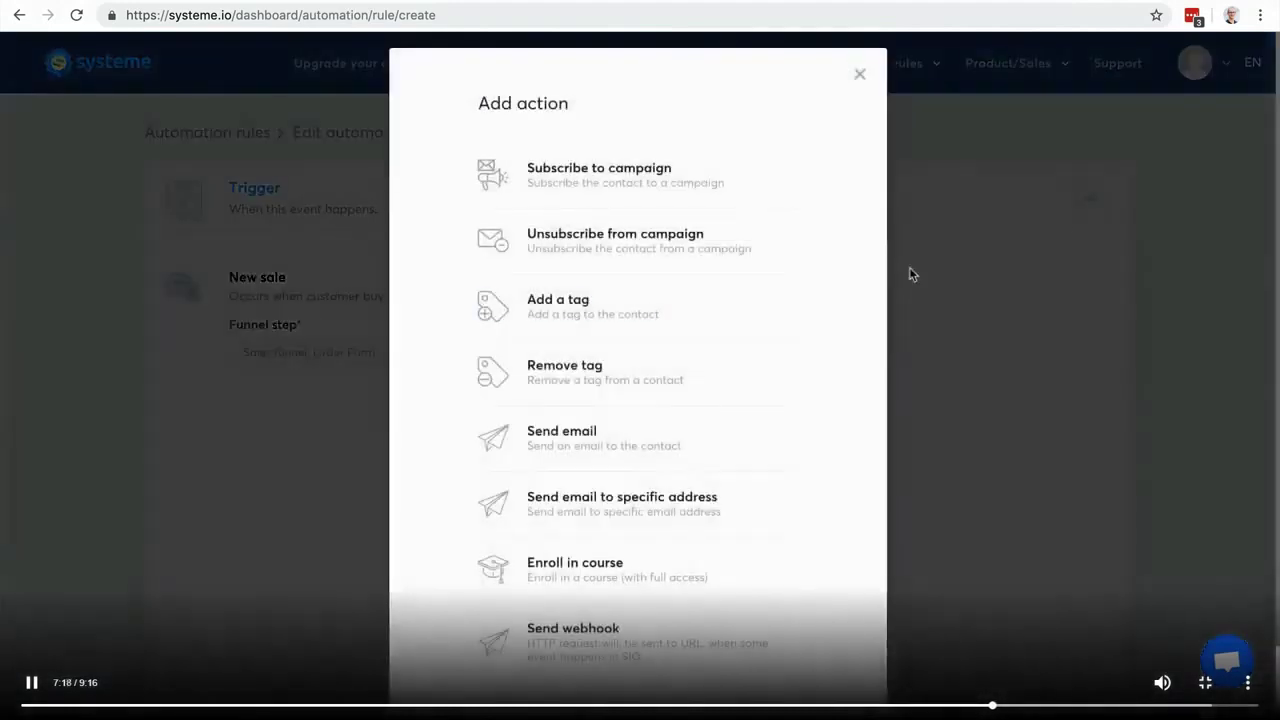